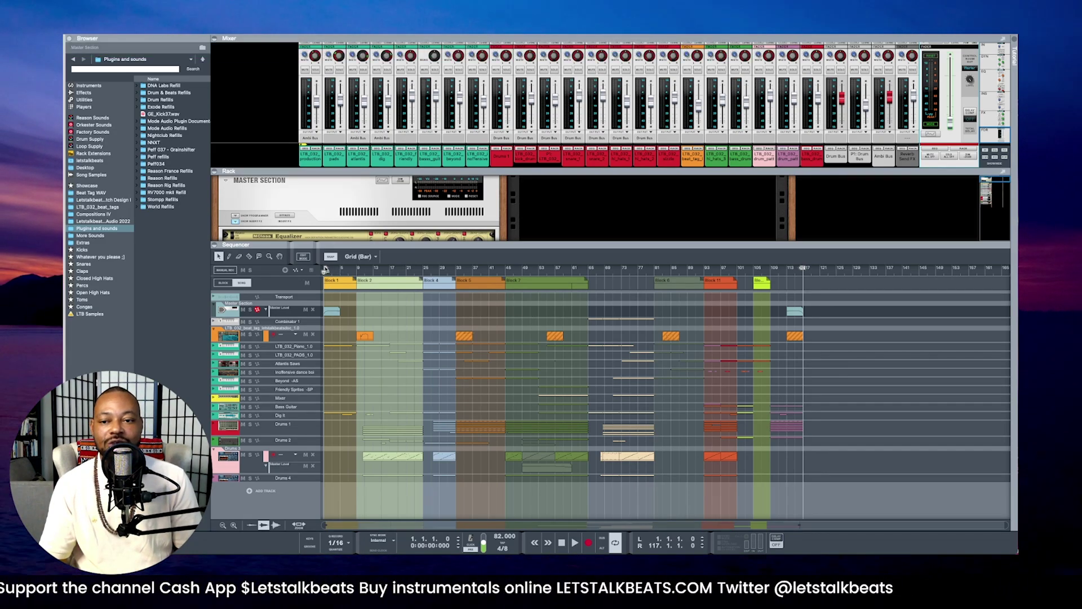
- Focus the sequencer and bring up the File menu's export commands, including Bounce Mixer Channels
click(808, 270)
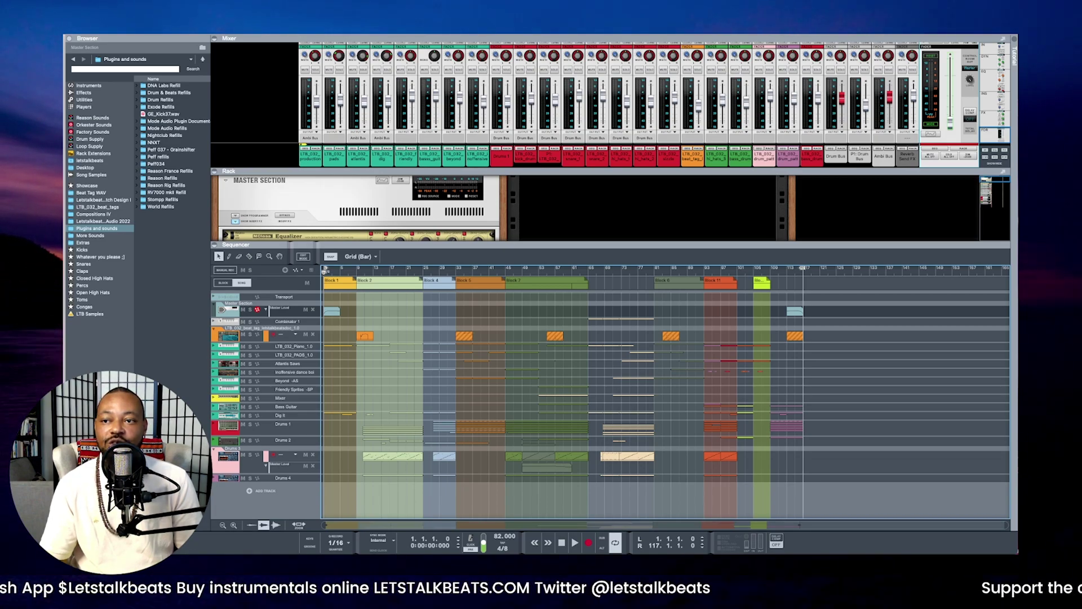
click(113, 33)
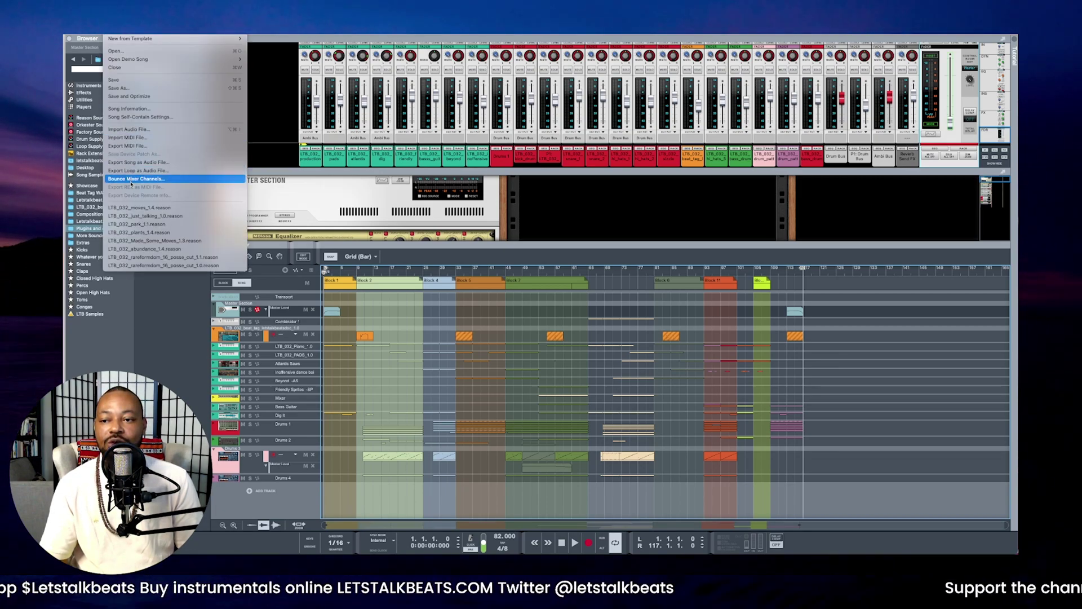
- Start a mixer-channel bounce with all channels checked except Drums 1 and the beat tag
click(130, 178)
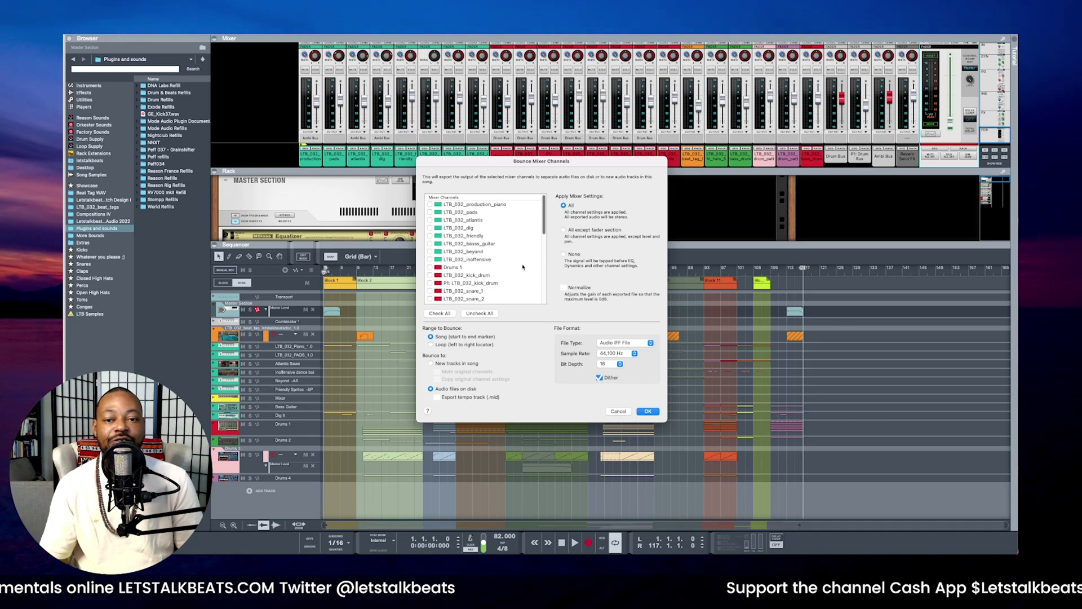
click(437, 313)
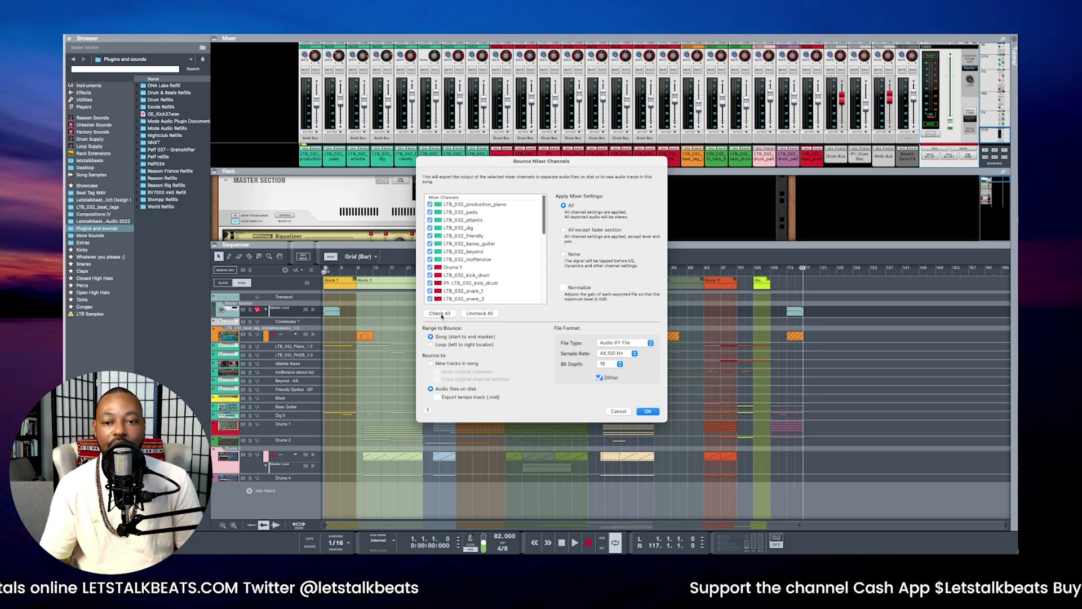
scroll(461, 258, down, 2)
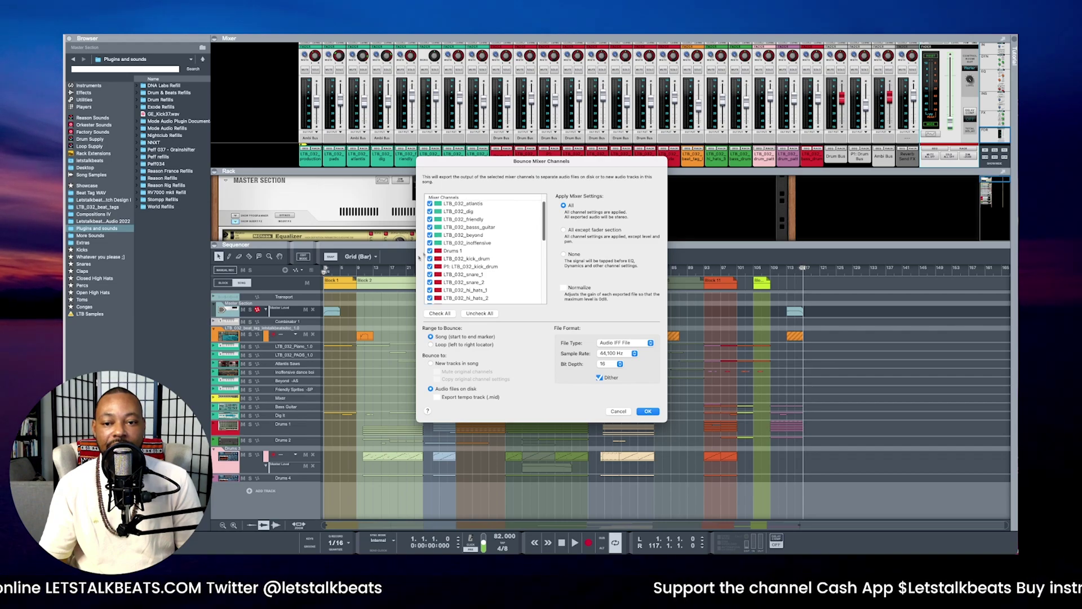
click(431, 251)
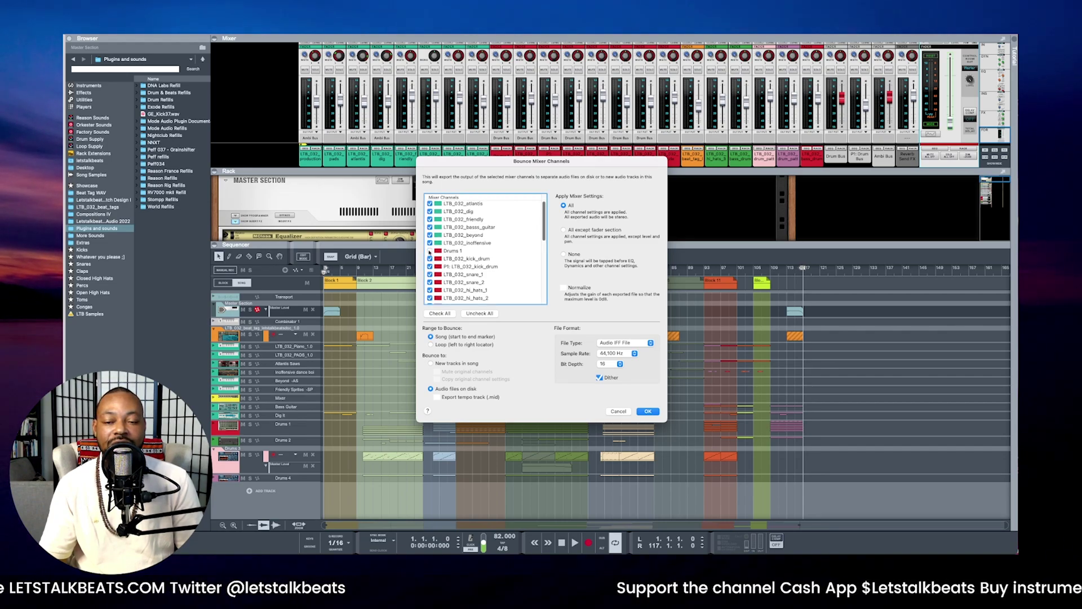
scroll(434, 253, down, 6)
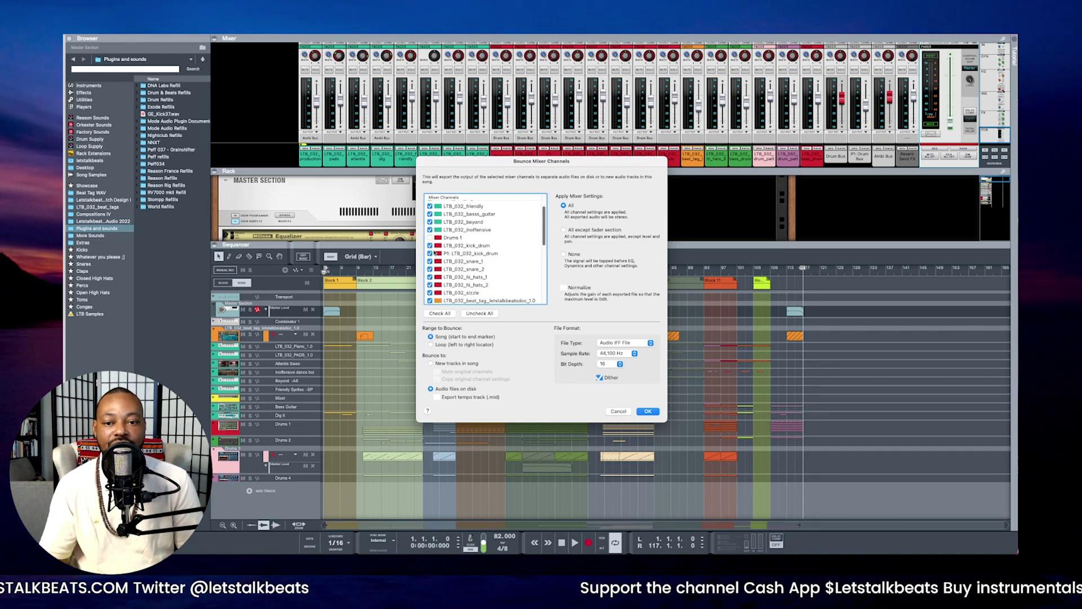
click(430, 265)
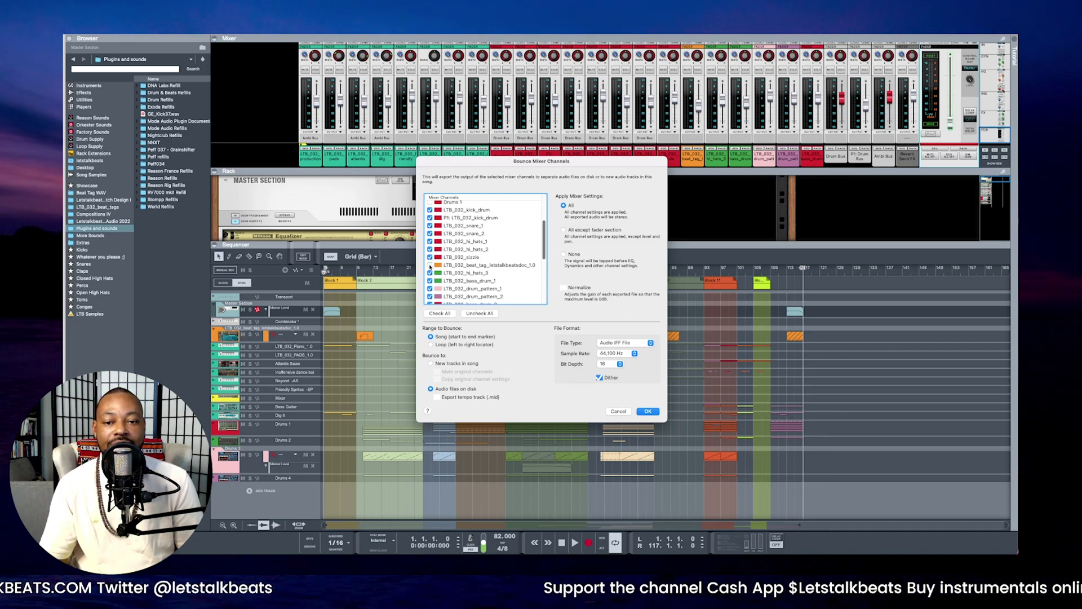
- Also exclude Drum Bus, P1: Drum Bus, Ambi Bus, Reverb Send FX, Master Section and FX 1
scroll(457, 272, down, 3)
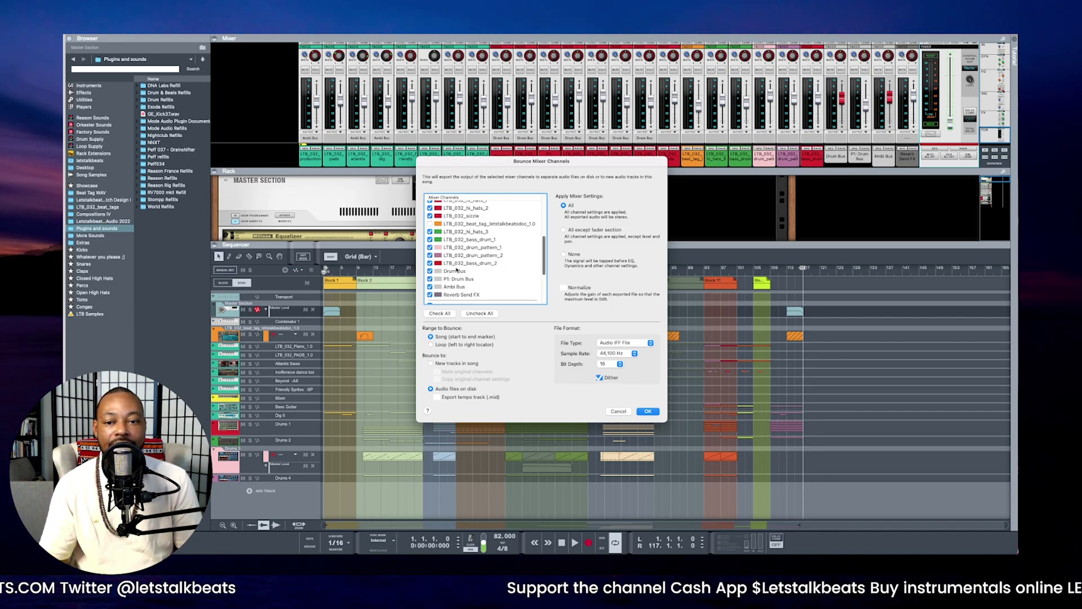
scroll(457, 270, down, 2)
scroll(457, 270, down, 1)
click(431, 262)
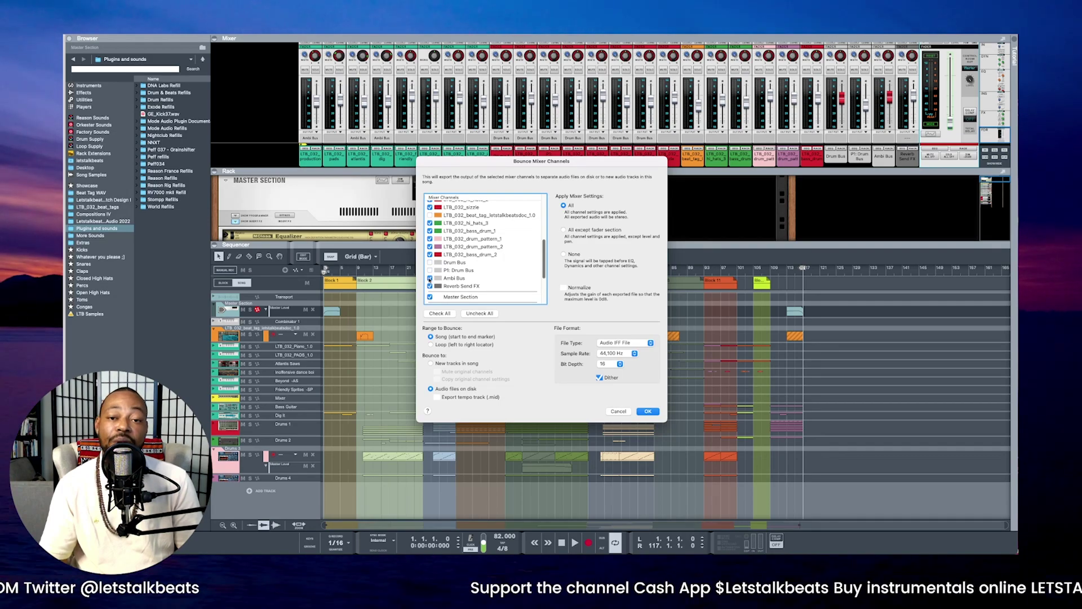
click(430, 270)
click(430, 278)
click(431, 286)
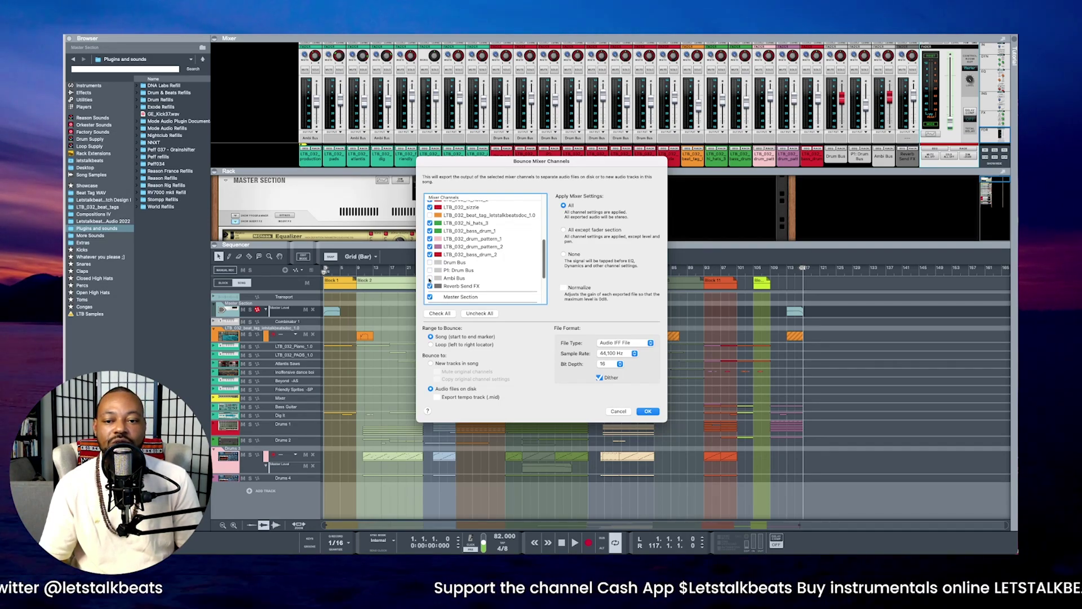
scroll(434, 271, down, 4)
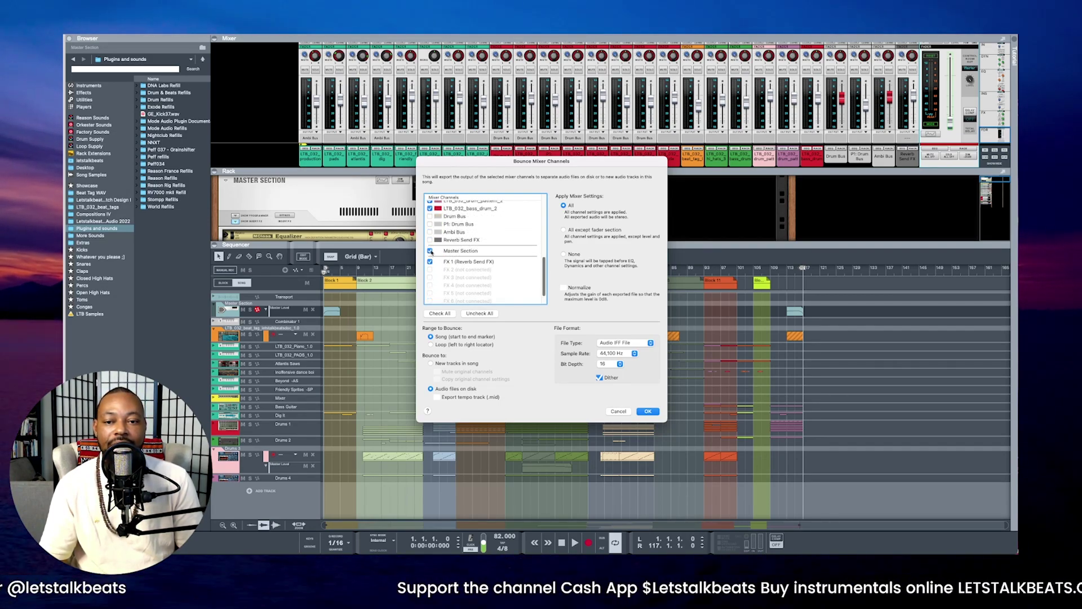
click(430, 251)
click(430, 262)
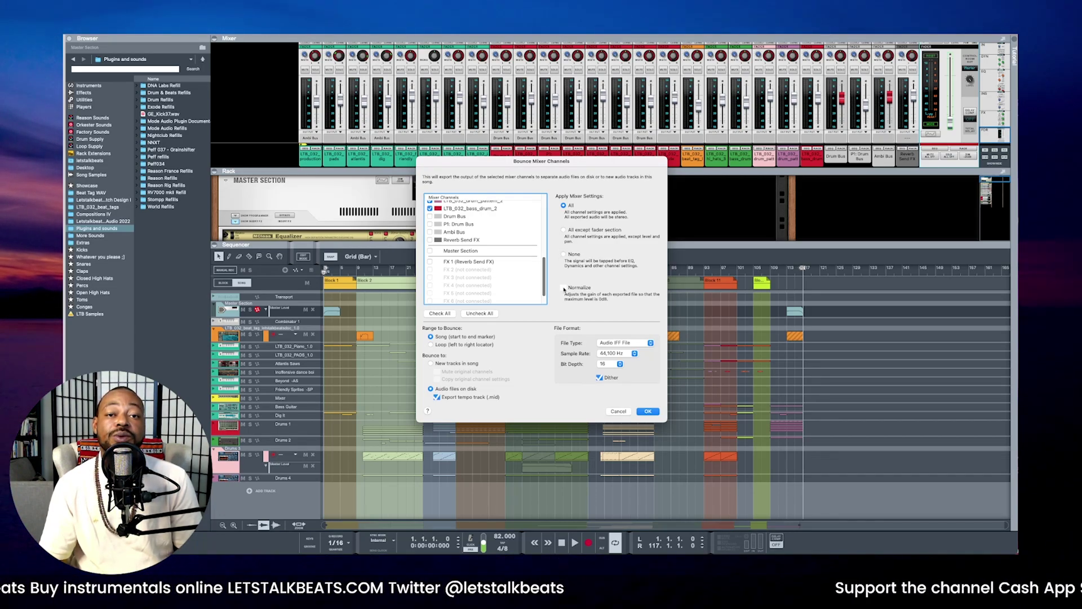
- Turn on Normalize and set the bounce to WAVE files at 48,000 Hz, 24-bit
click(563, 288)
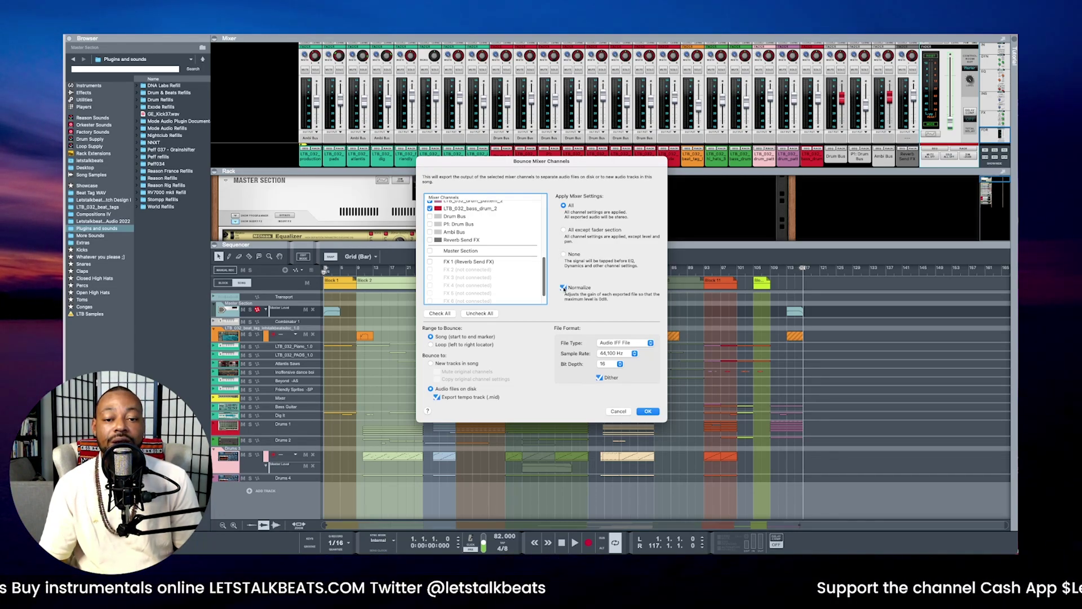
click(619, 344)
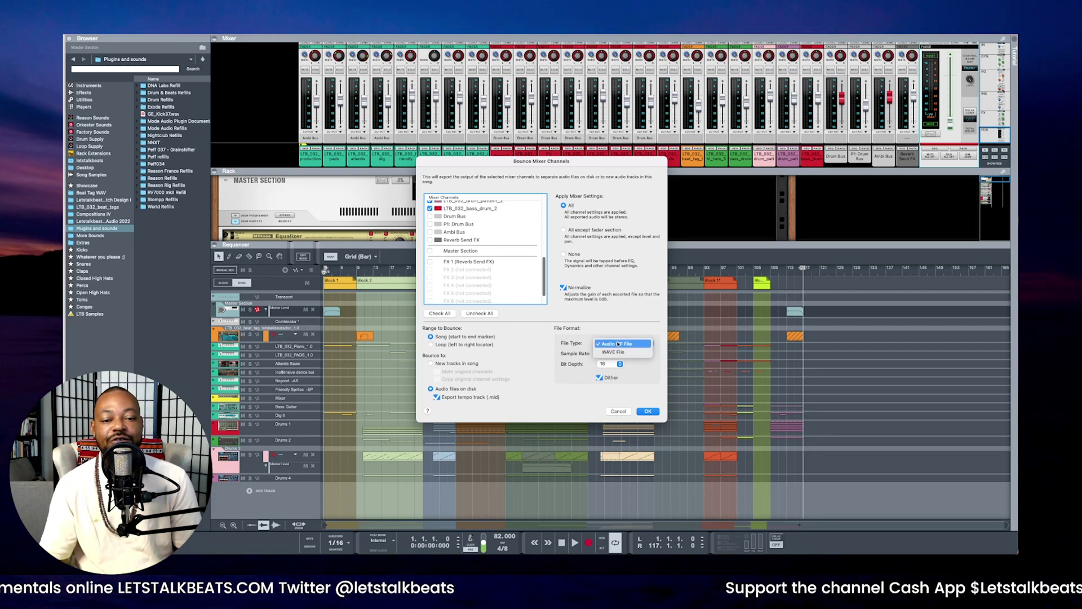
click(615, 351)
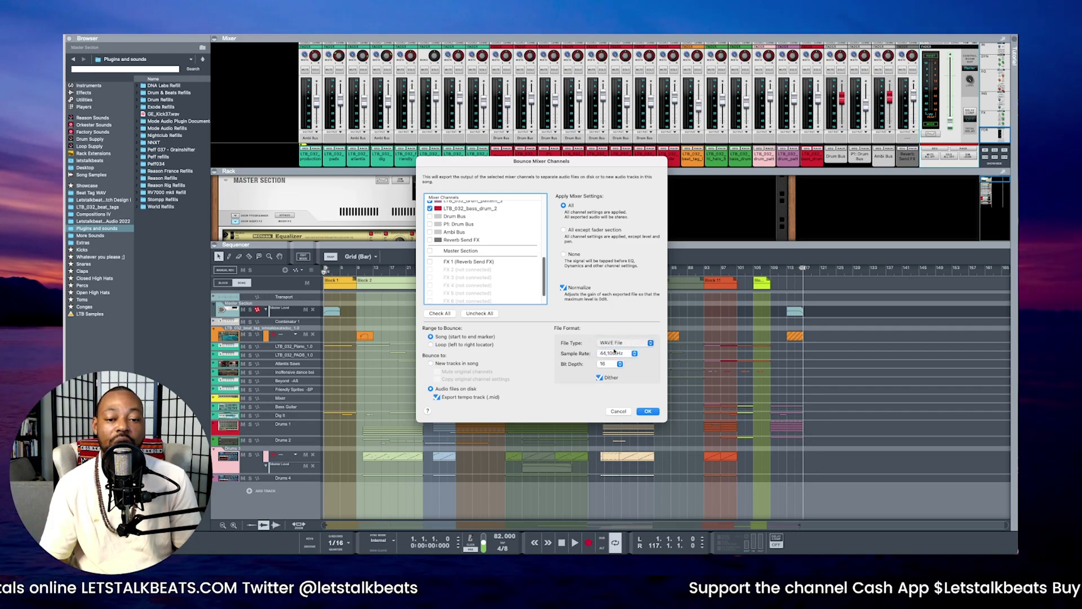
click(614, 354)
click(615, 362)
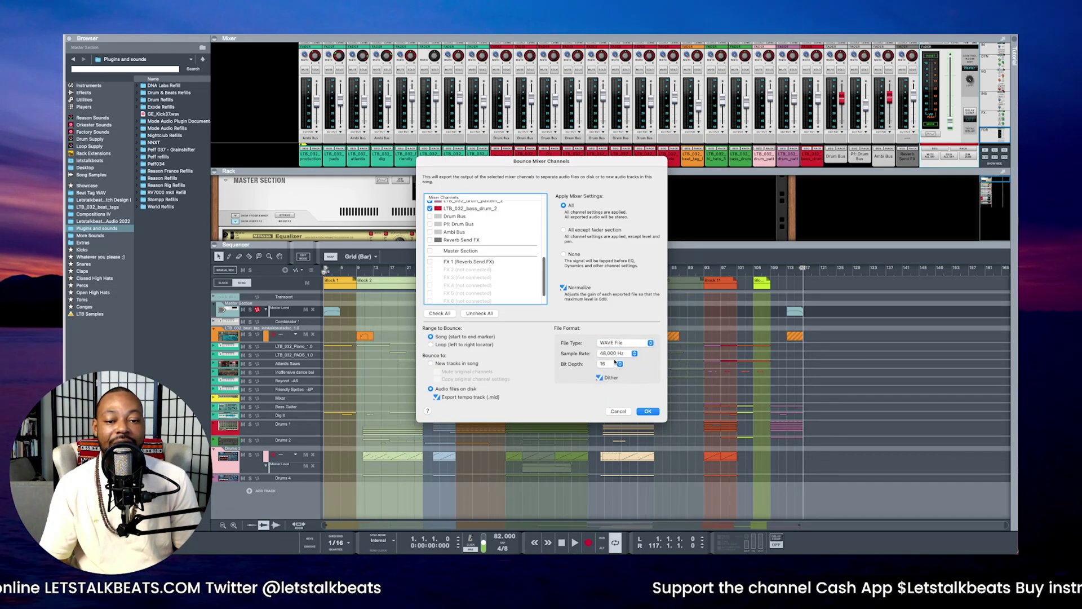
click(614, 364)
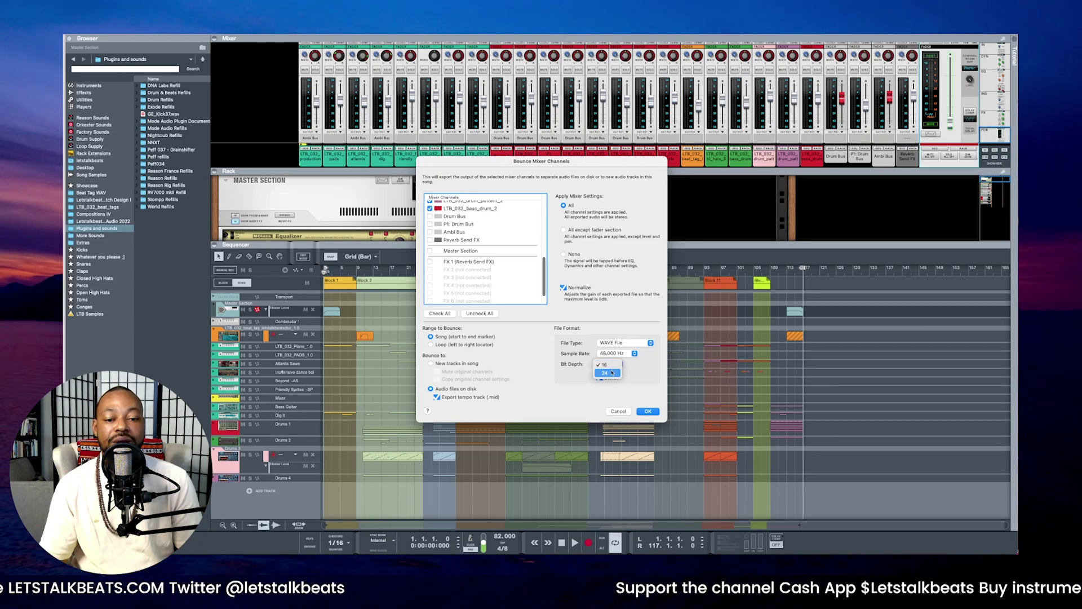
click(611, 372)
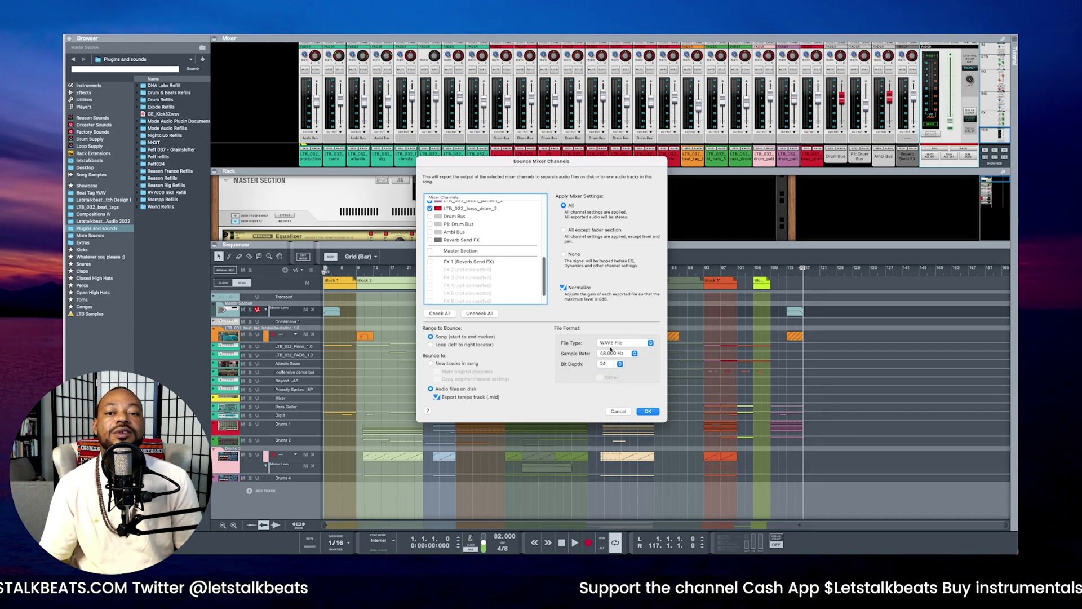
- Confirm the bounce settings and browse the output folder to April > Moves > WAVs
click(649, 411)
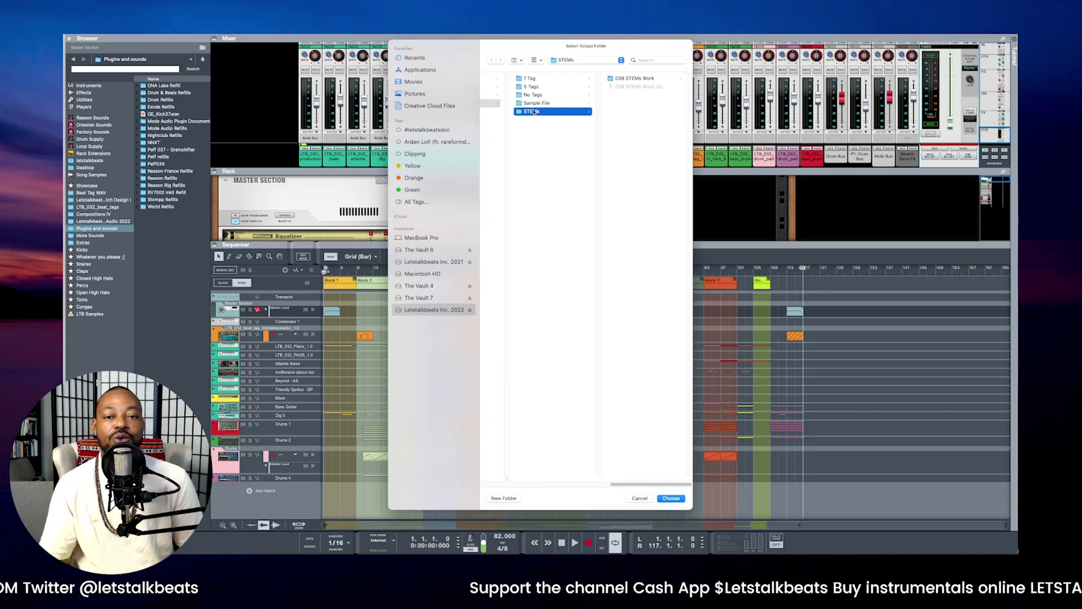
click(567, 61)
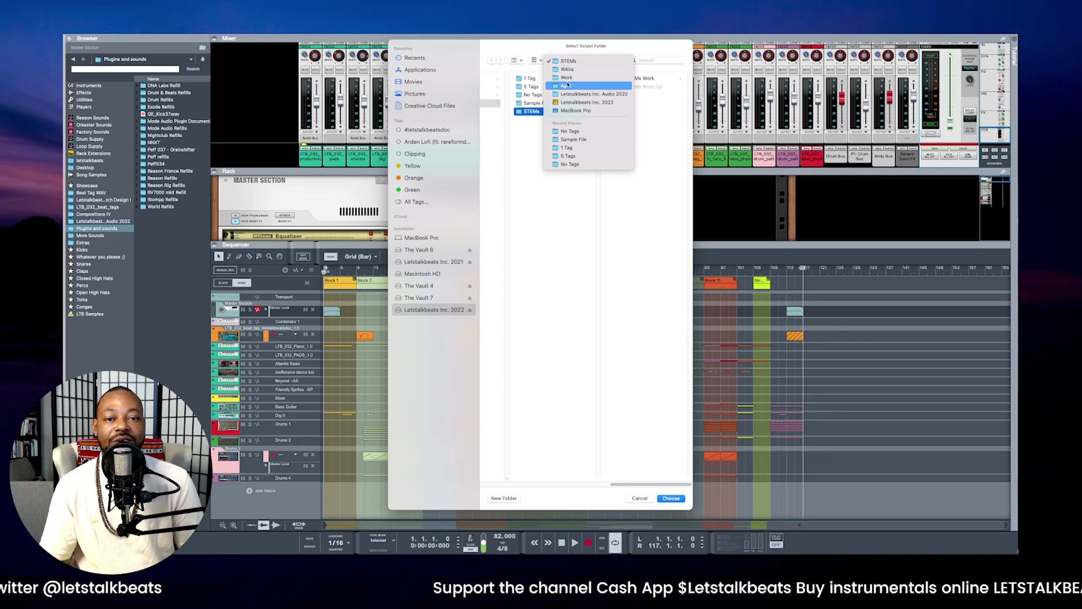
click(566, 85)
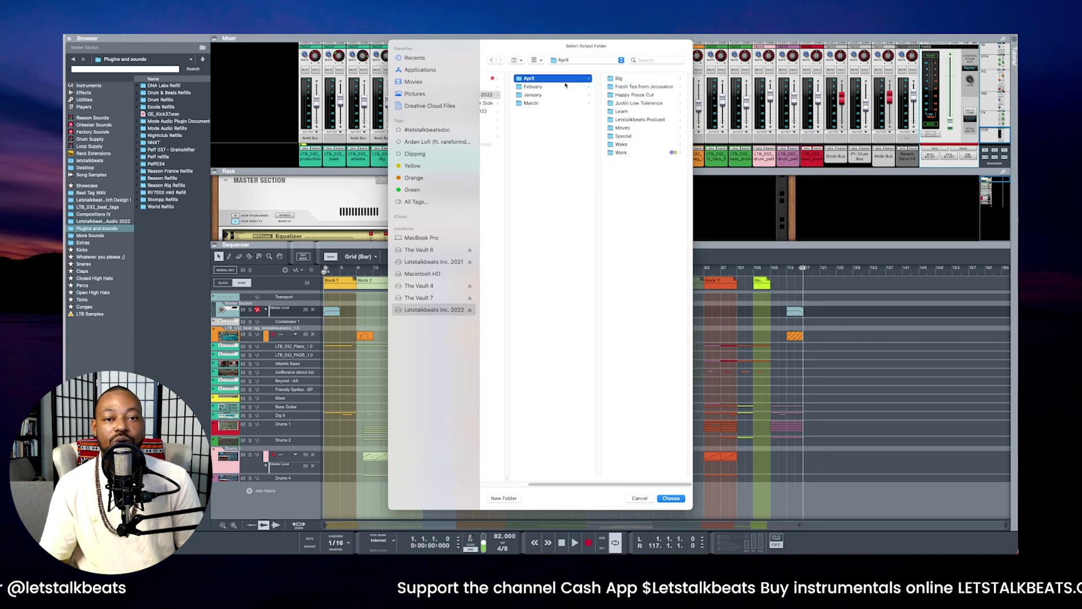
click(622, 127)
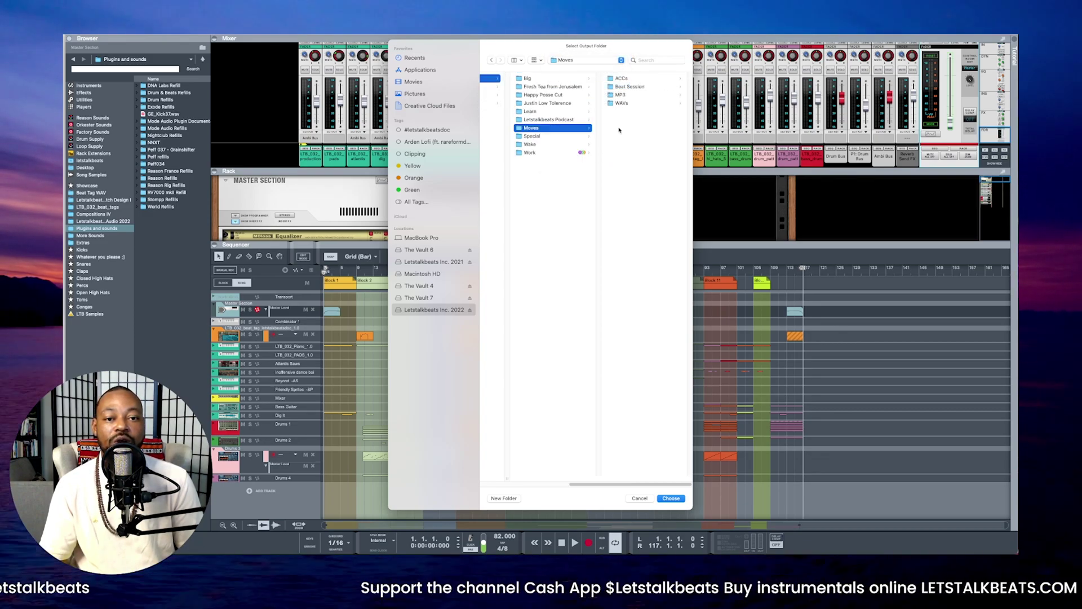
click(620, 102)
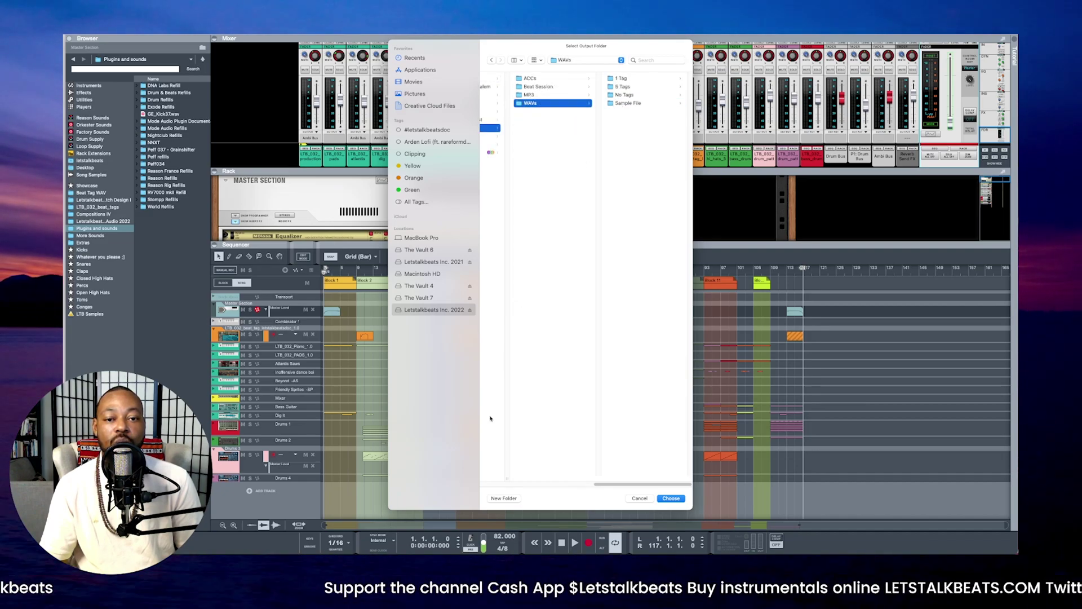
- Create a new folder named STEMs there and choose it as the bounce destination
click(500, 498)
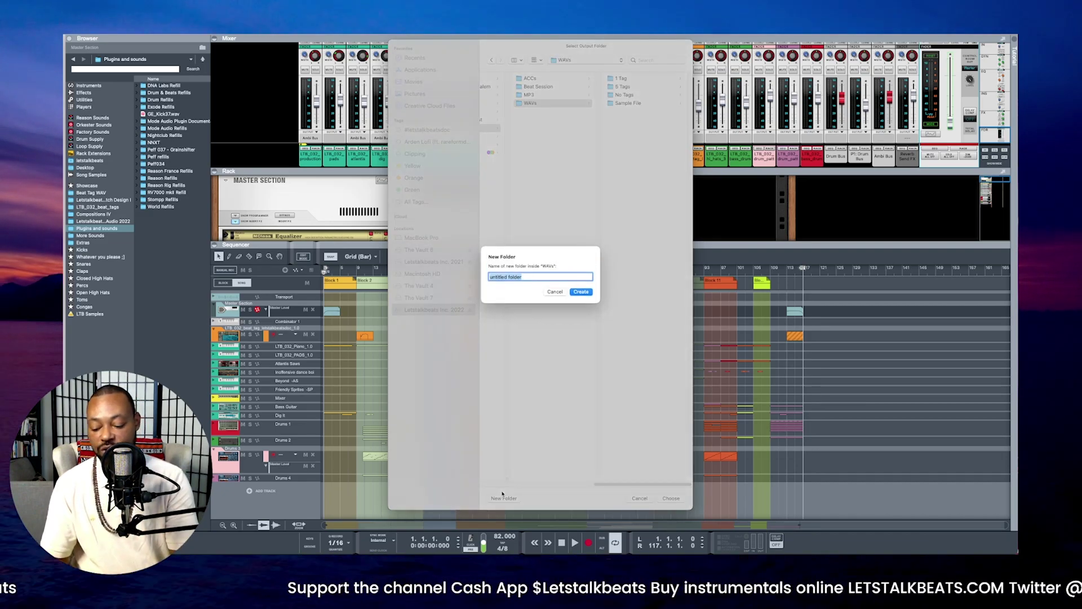
text(STEMs)
key(Return)
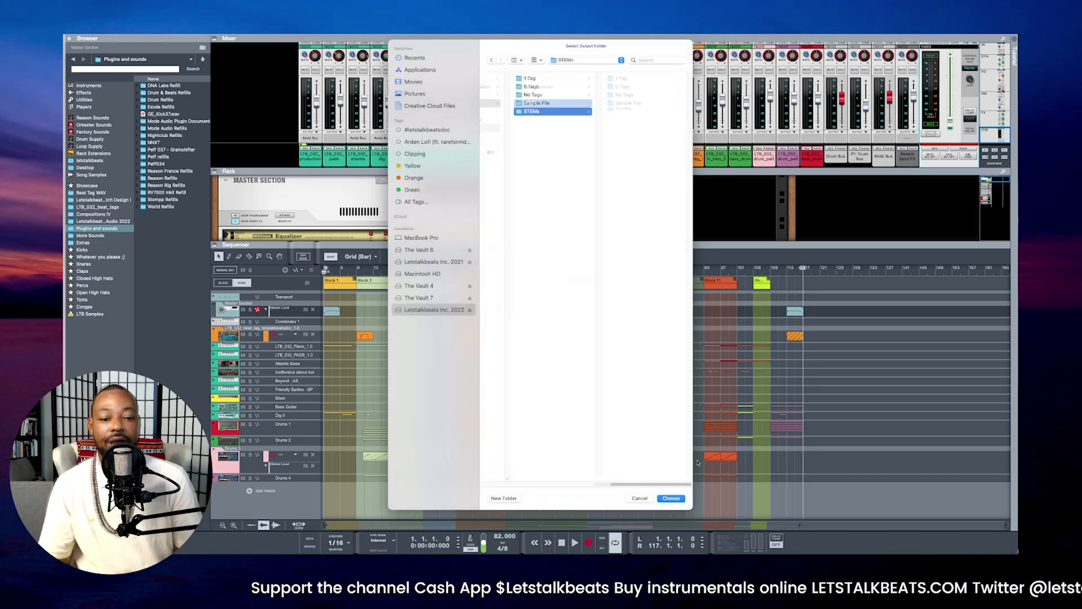
click(672, 499)
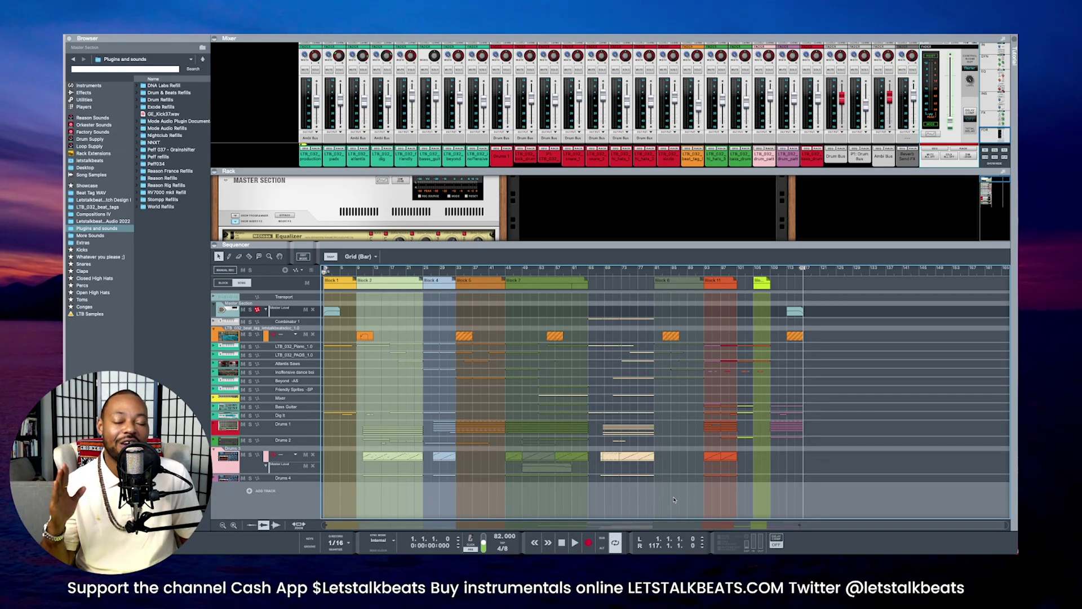
- In Finder, open WAVs > STEMs > bounce folder and widen the window to show full file names
key(ctrl+Up)
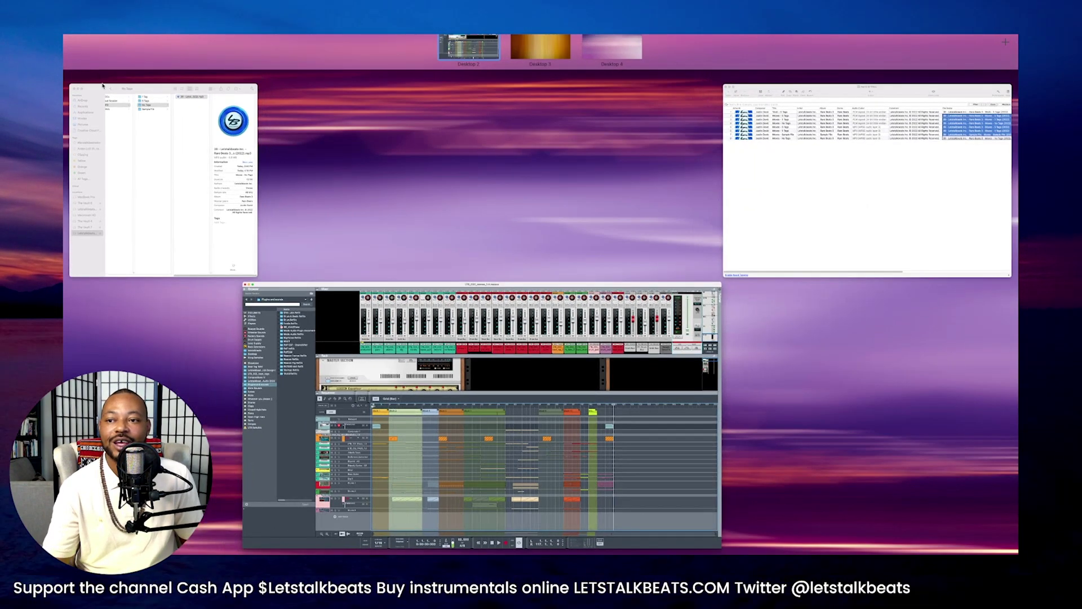
click(102, 85)
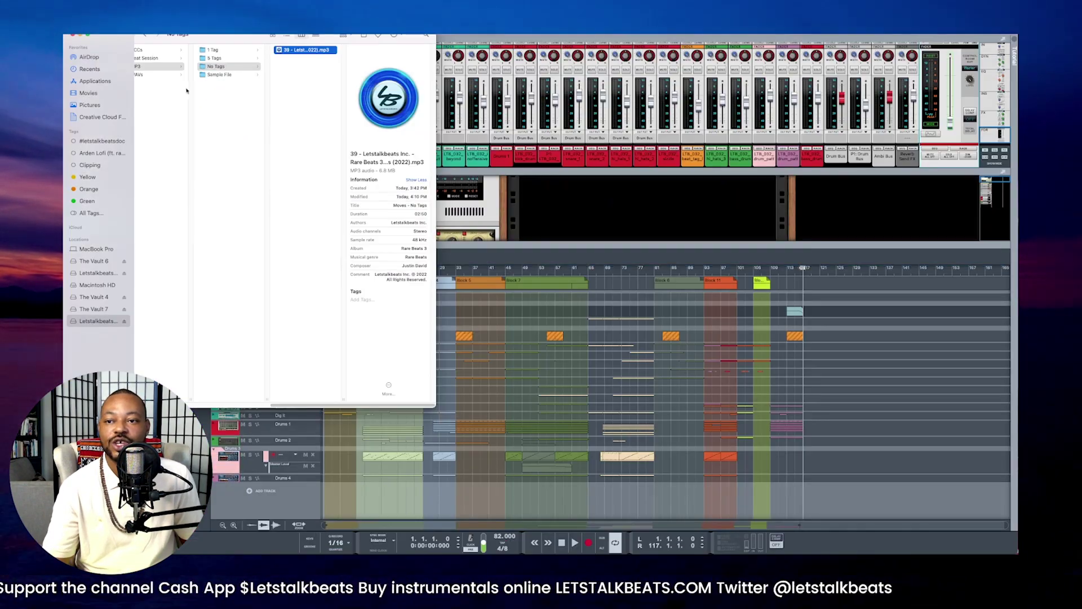
click(153, 75)
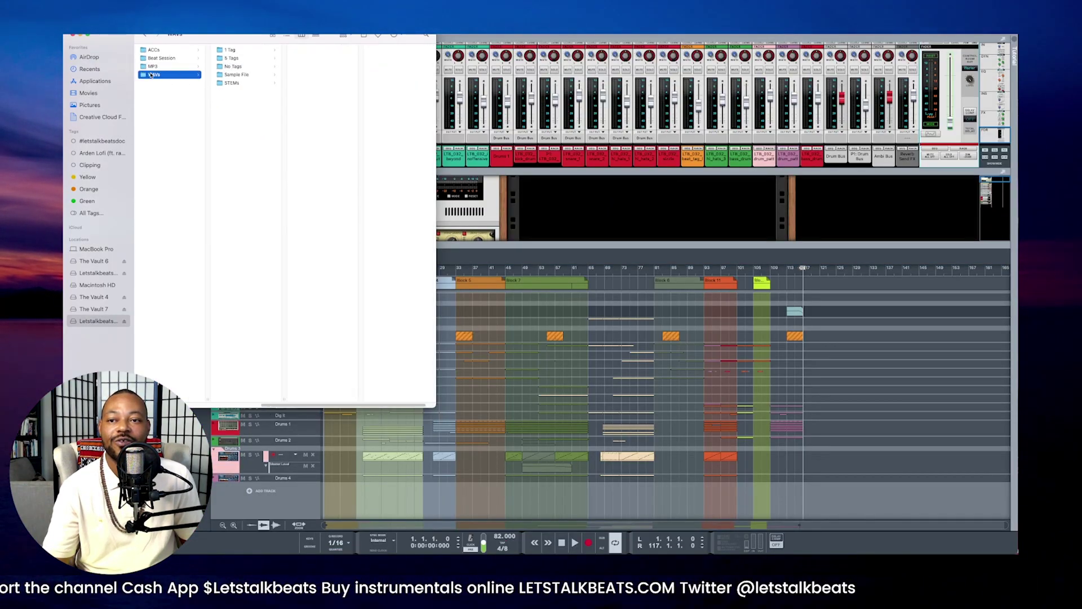
click(231, 83)
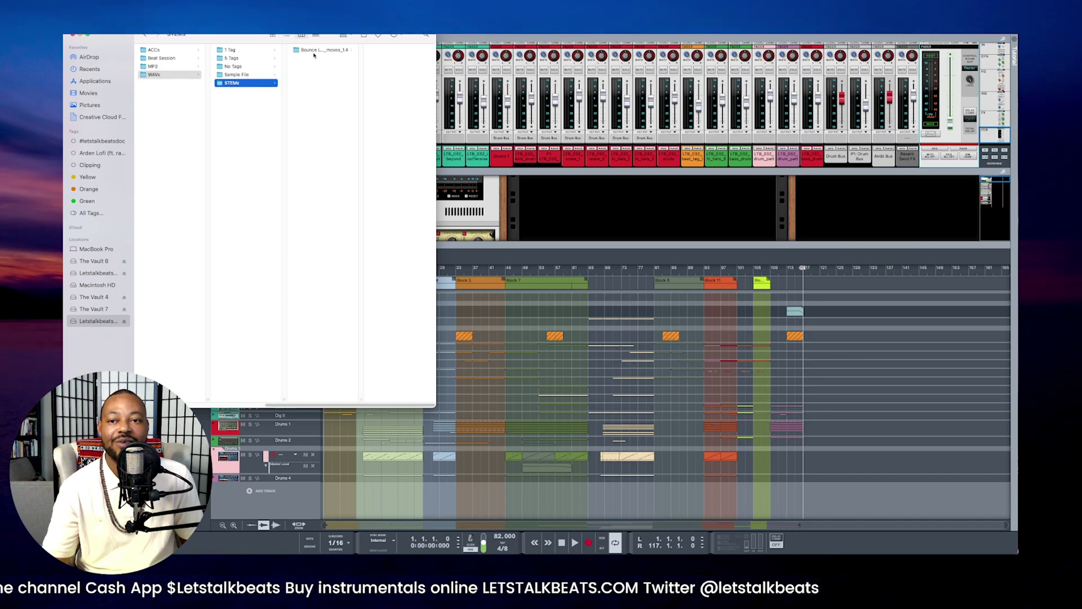
click(317, 50)
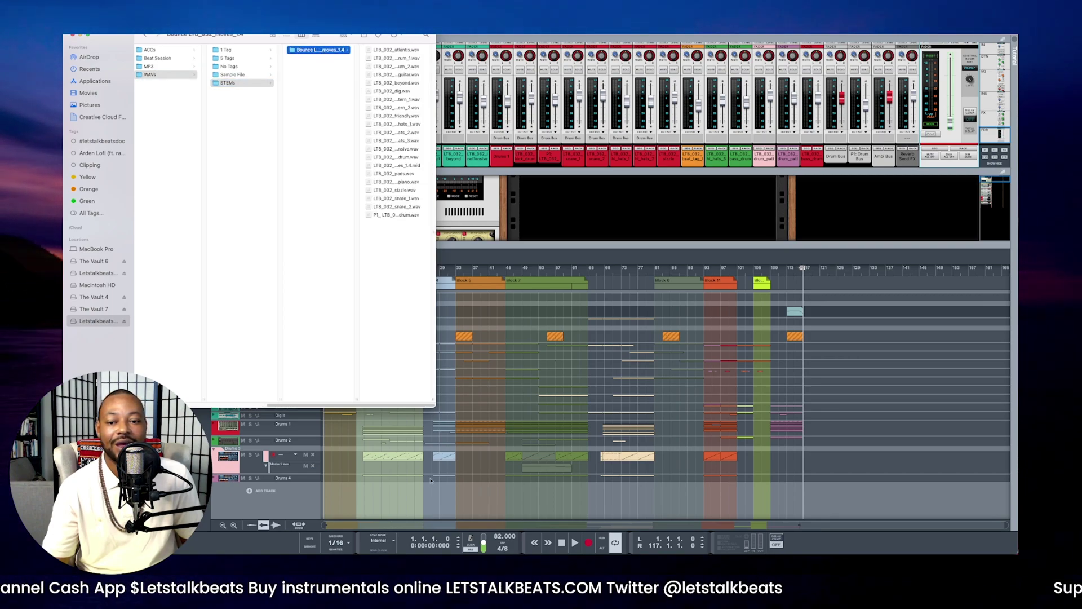
drag(430, 402, 500, 402)
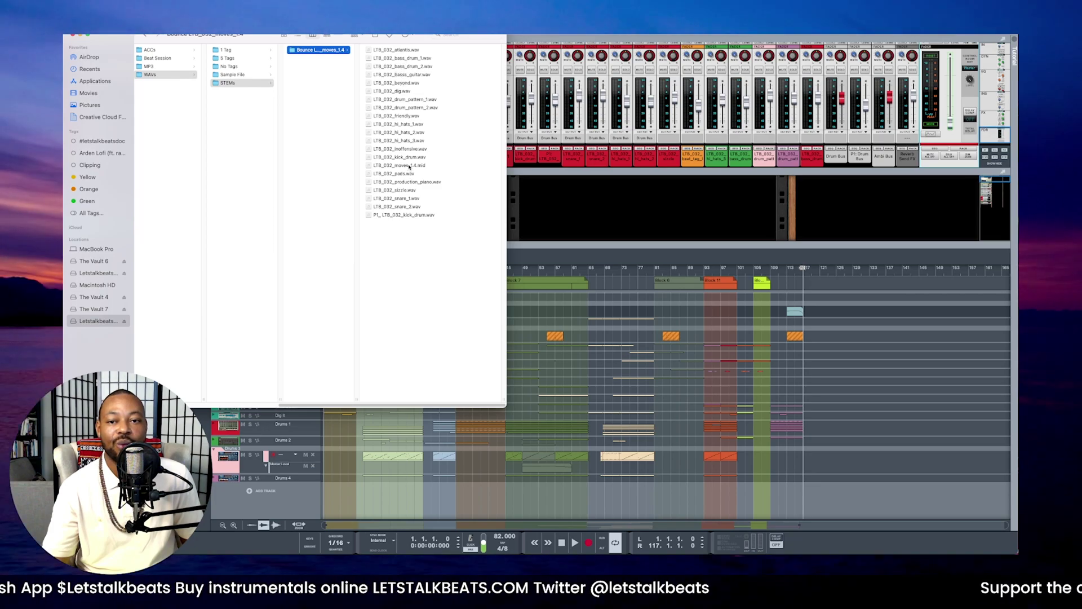
- Rename the MIDI file to LTB_032_moves_82_BPM.mid
click(410, 166)
right_click(305, 166)
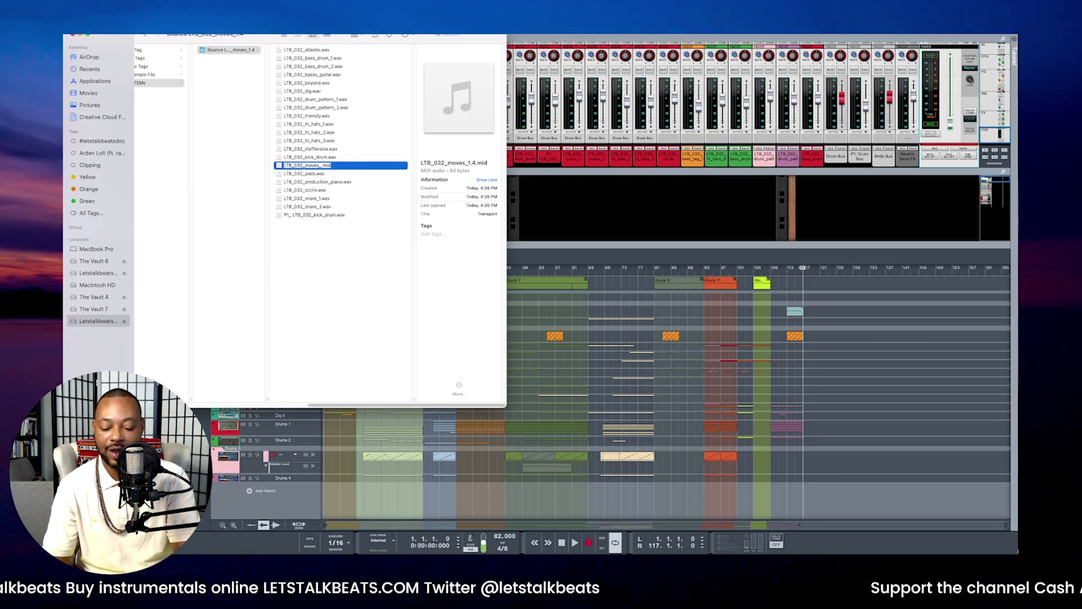
text(82_BPM)
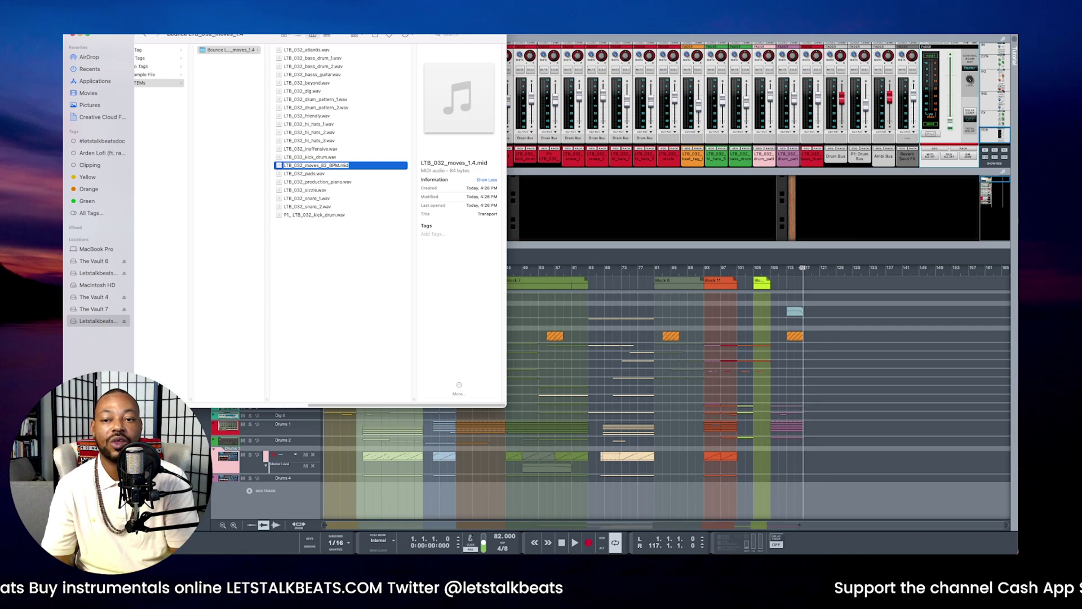
key(Return)
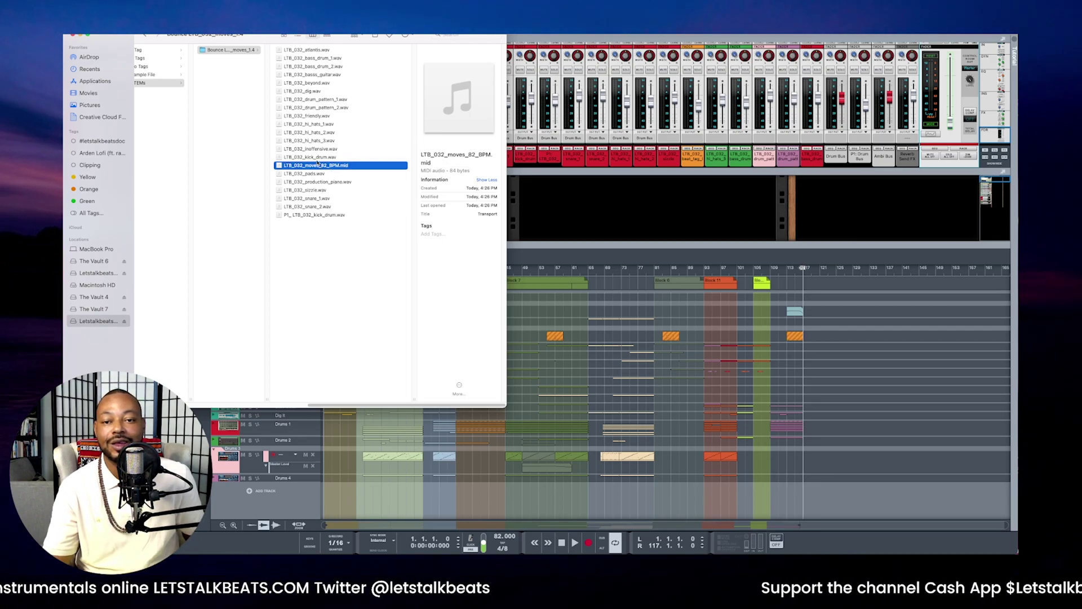
- Rename the bounce folder to 'STEMs 039 Moves'
click(219, 49)
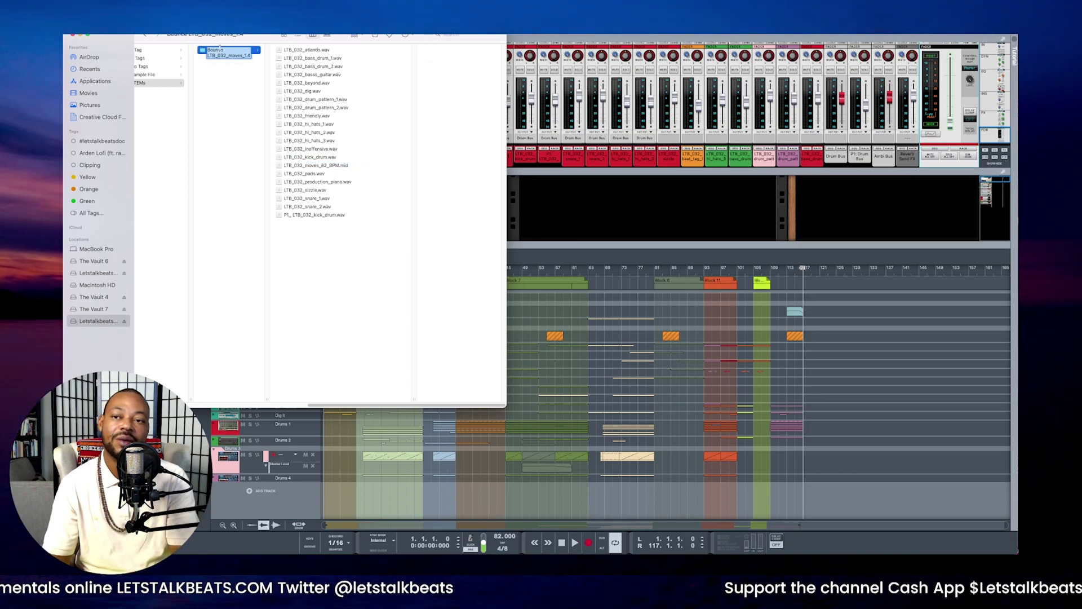
text(ST)
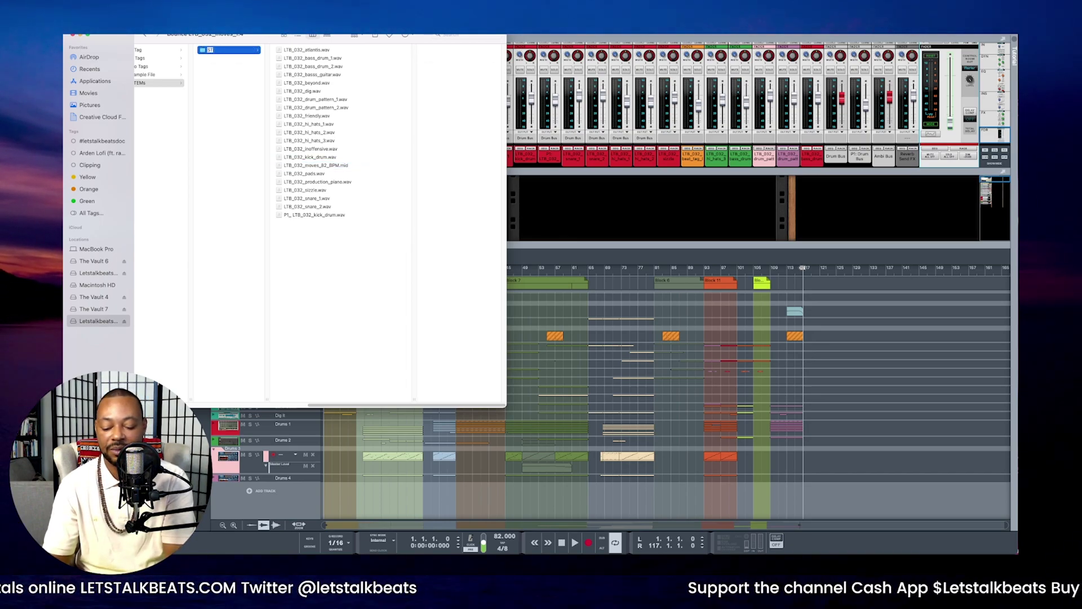
text(EMs 039 Moves)
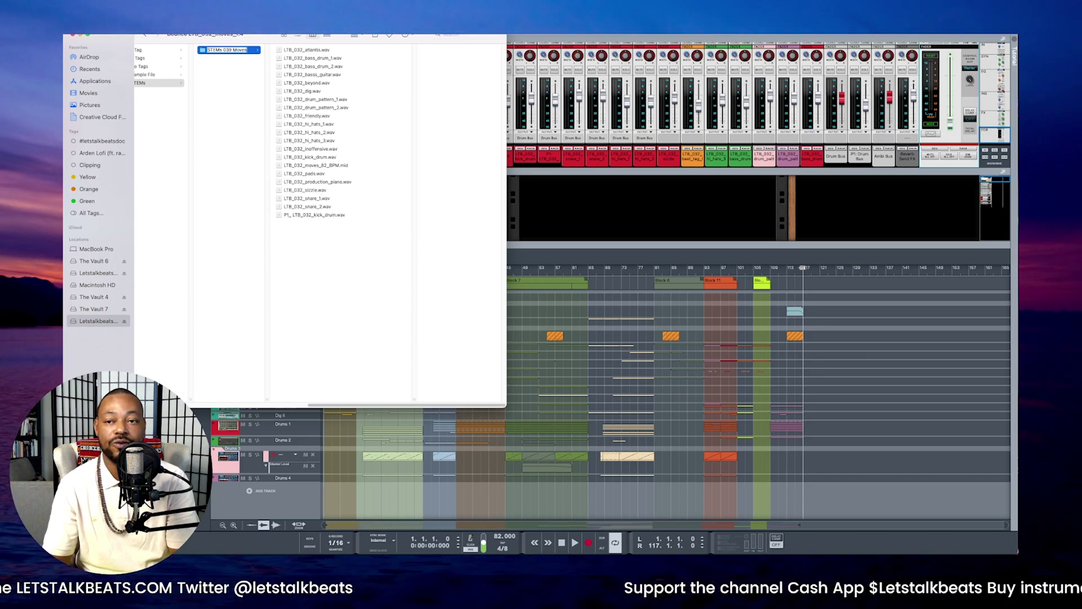
key(Return)
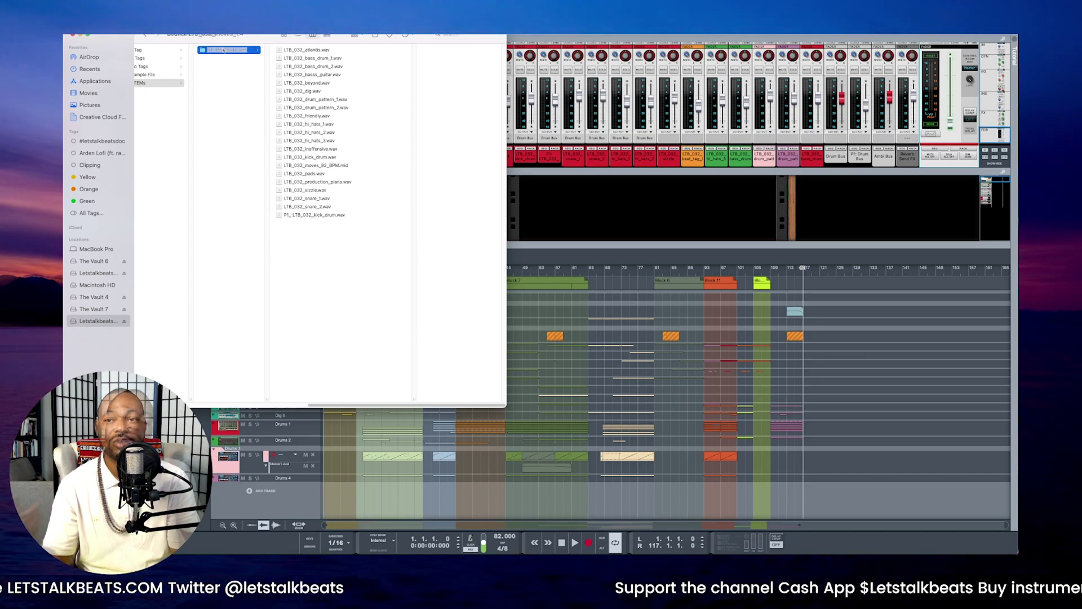